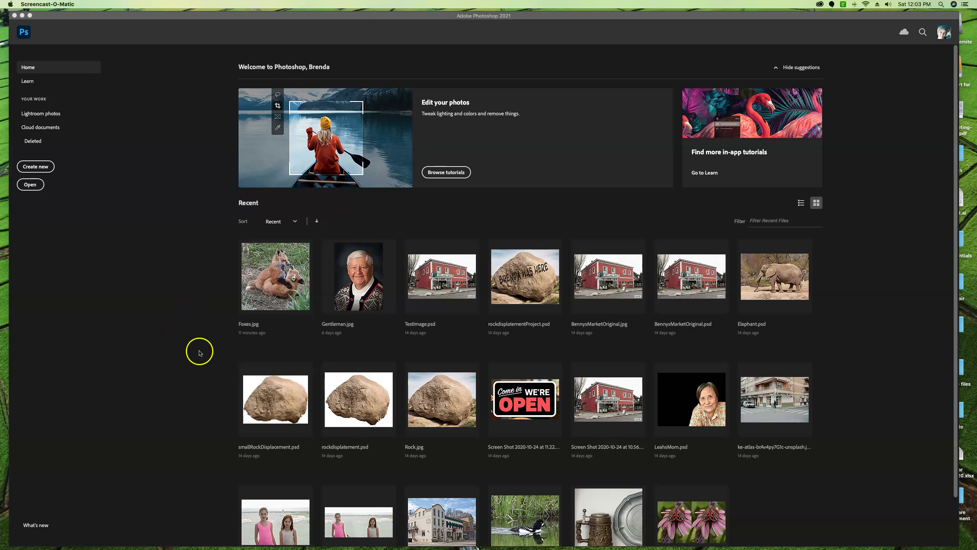
Step: Open Foxes.jpg from the recent files
click(28, 533)
click(285, 281)
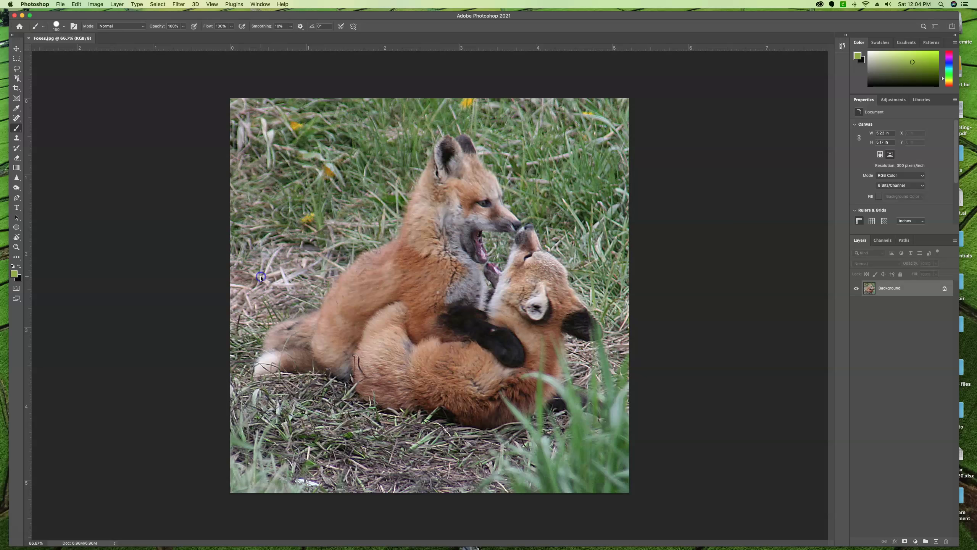
Step: Enlarge the application window and undo the stray green brush dab on the fox photo
click(261, 276)
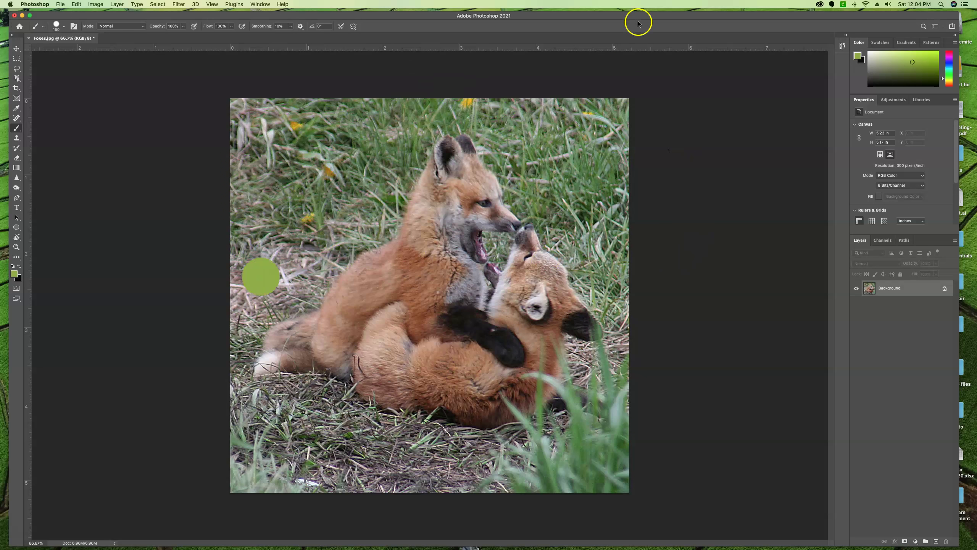
drag(639, 16, 636, 13)
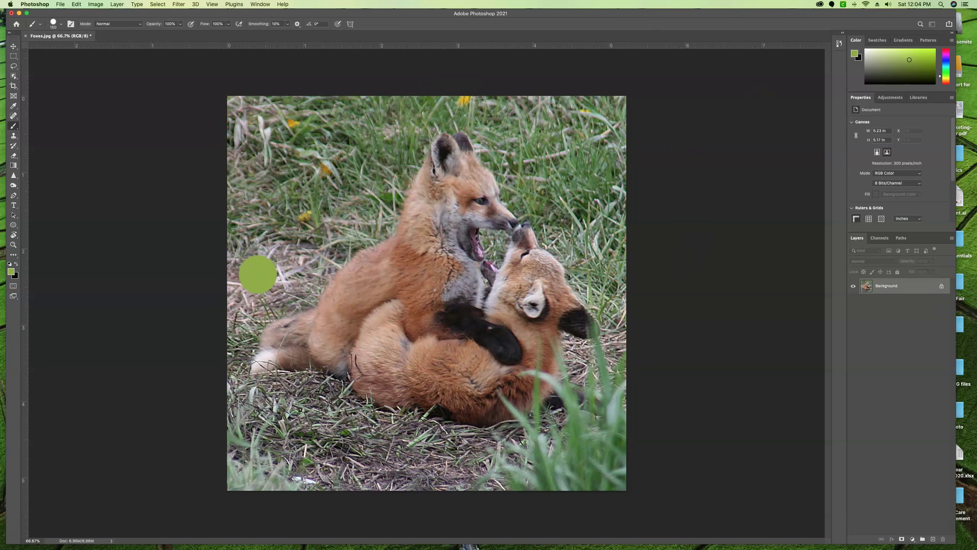
drag(955, 544, 969, 541)
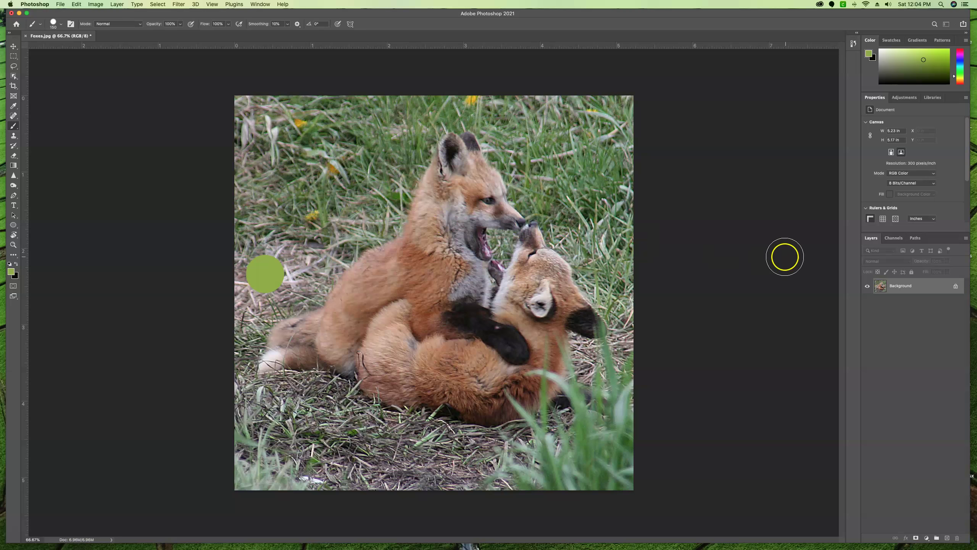
key(super+z)
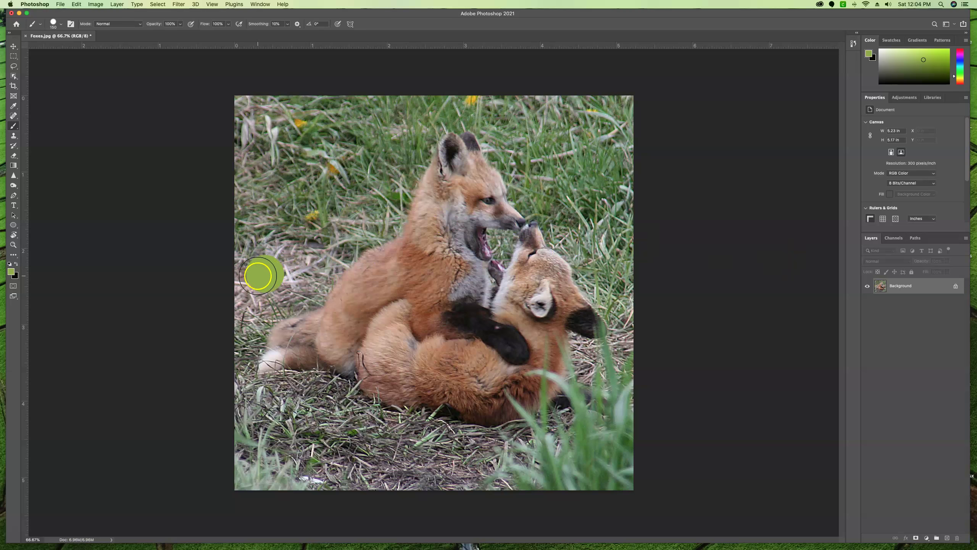
key(super+z)
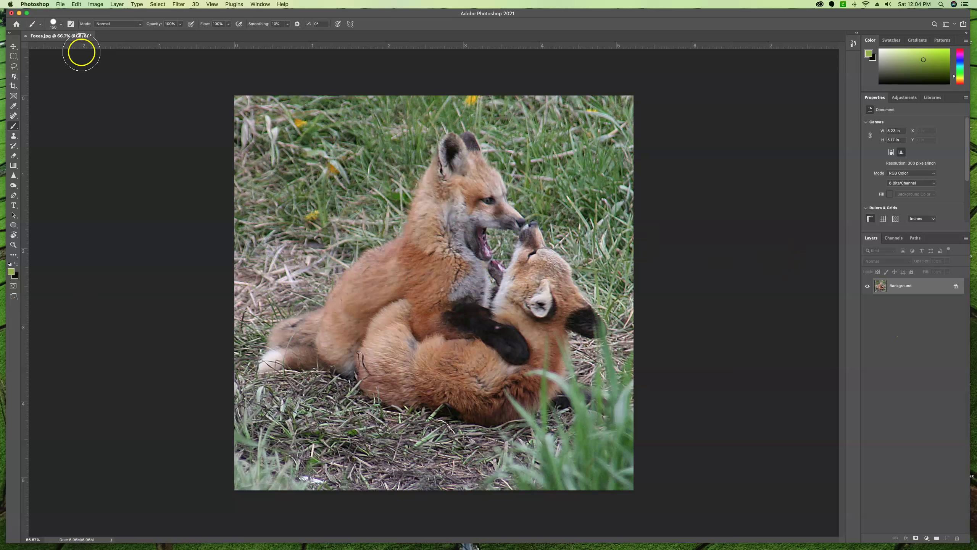
drag(113, 231, 117, 138)
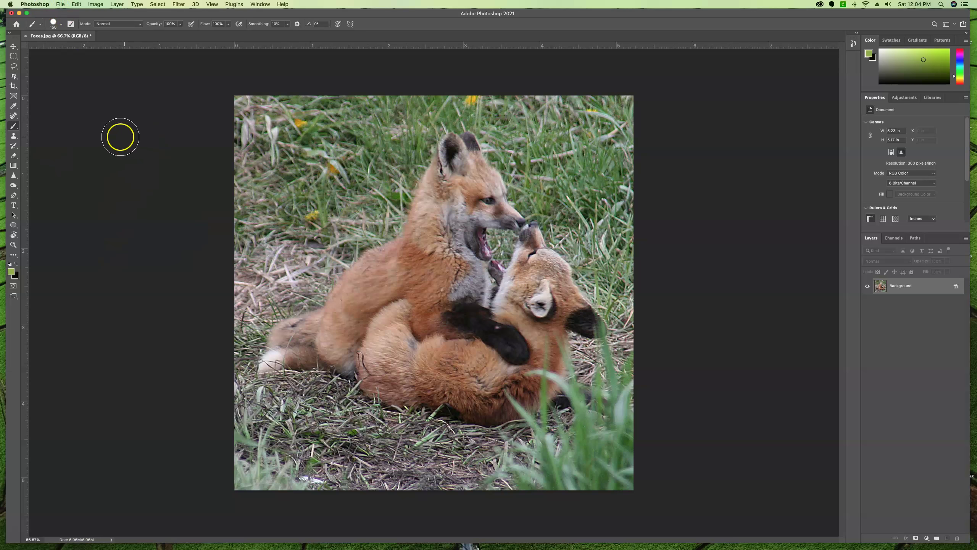
mouse_move(270, 154)
mouse_down()
mouse_move(423, 184)
mouse_move(418, 200)
mouse_move(431, 171)
mouse_move(399, 266)
mouse_move(367, 255)
mouse_move(381, 260)
mouse_move(364, 260)
mouse_move(334, 359)
mouse_move(278, 331)
mouse_move(354, 285)
mouse_up()
mouse_move(354, 286)
mouse_down()
mouse_move(424, 228)
mouse_move(465, 117)
mouse_move(426, 314)
mouse_up()
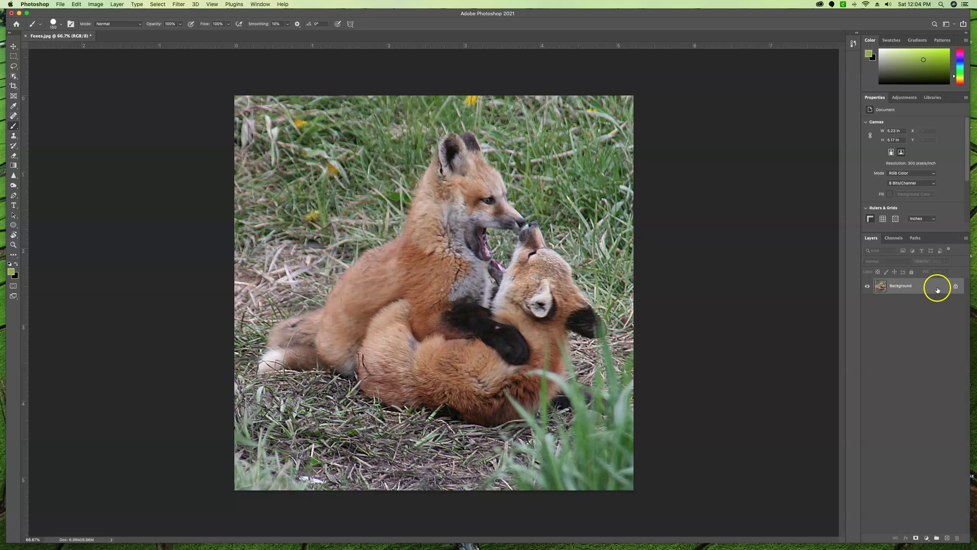
Step: Unlock the Background layer of the fox photo and add a layer mask to it
click(957, 287)
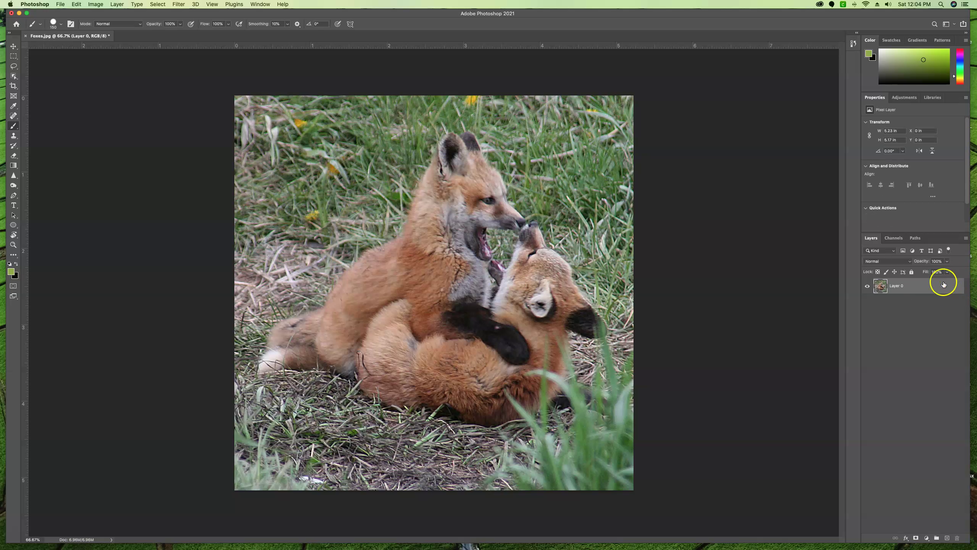
double_click(939, 289)
click(862, 190)
click(901, 292)
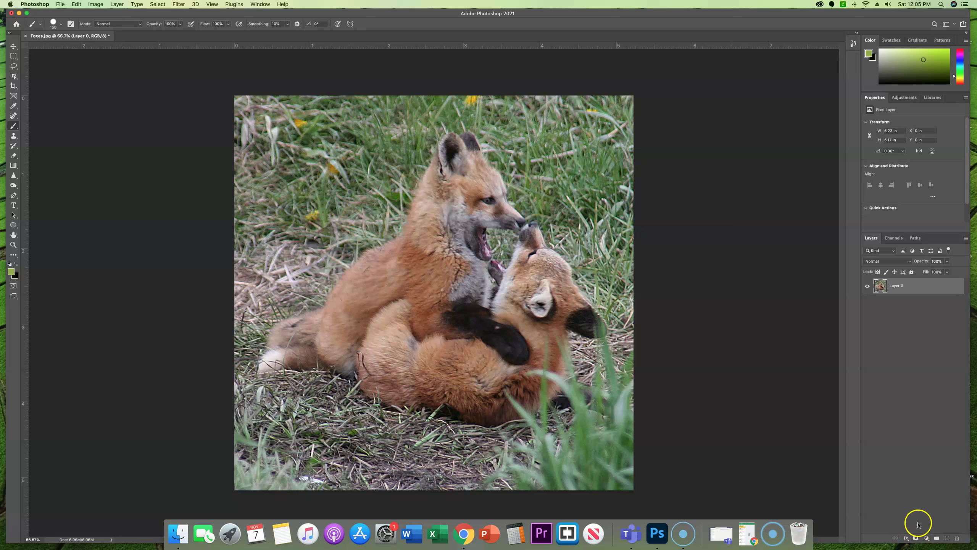
click(916, 539)
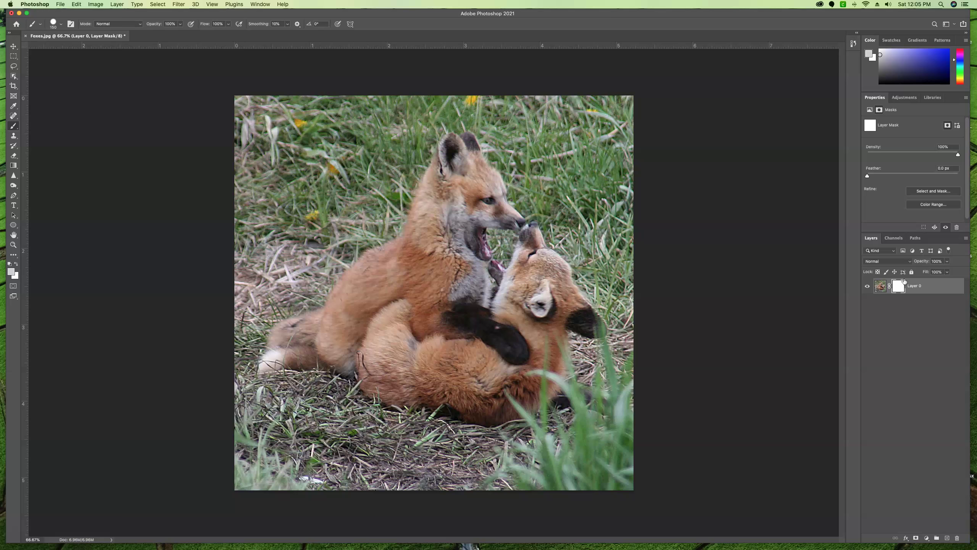
Step: Add a white Solid Color fill layer and place it below the fox photo layer
click(947, 539)
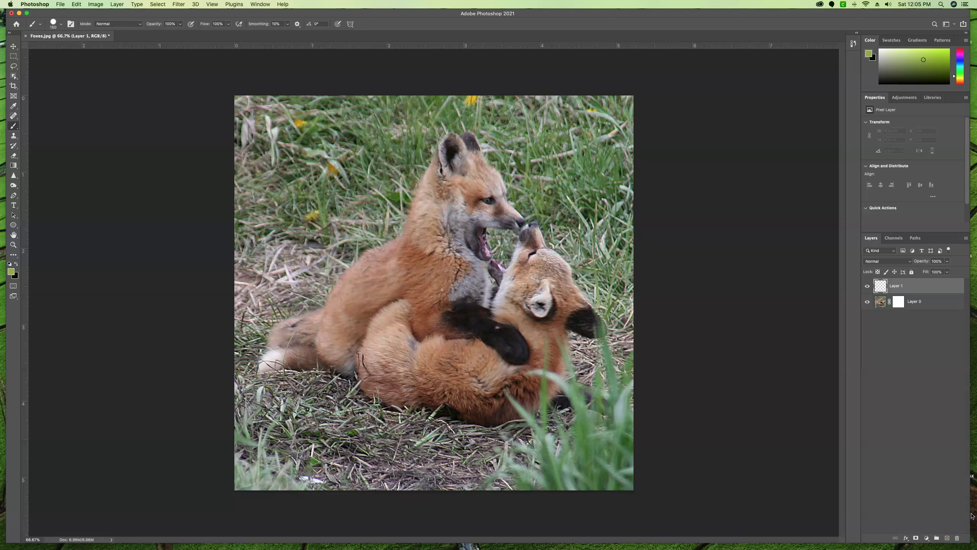
key(super+z)
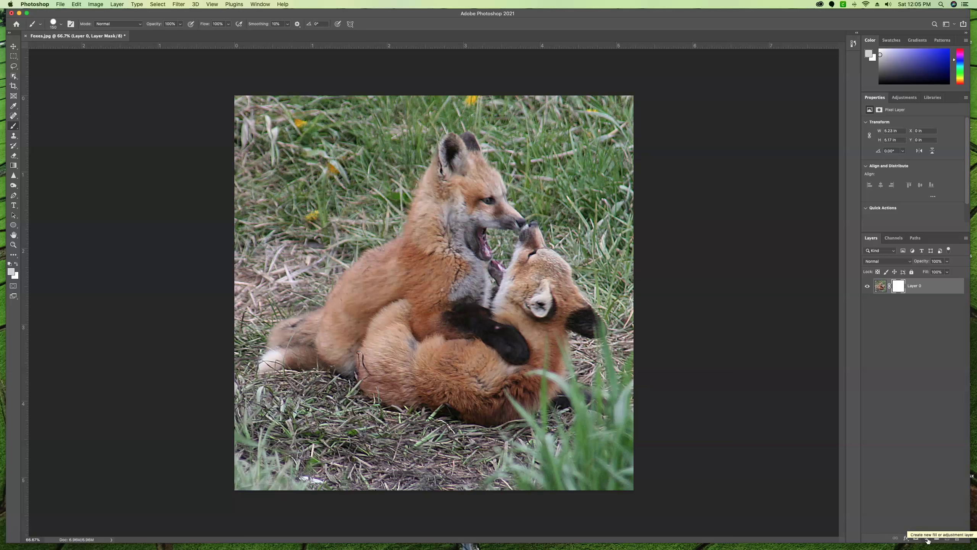
click(927, 538)
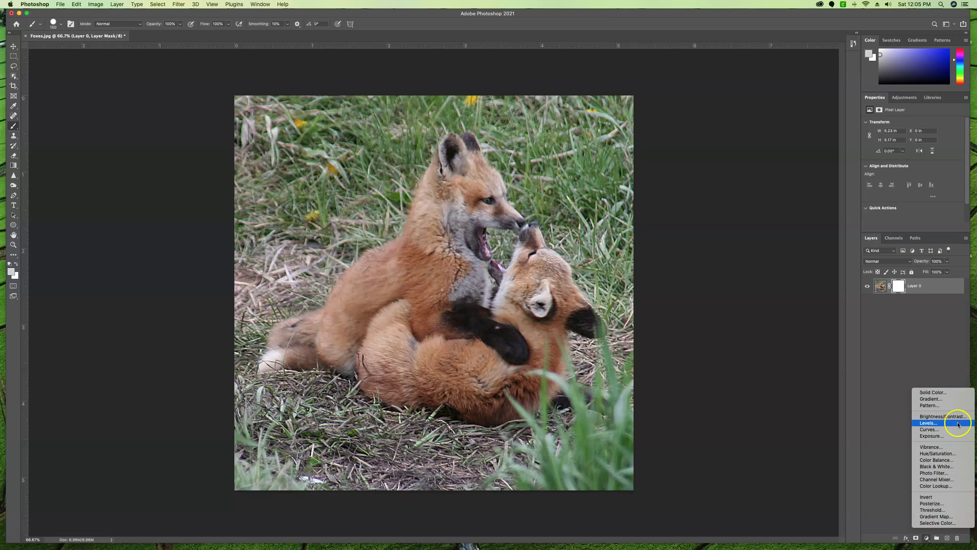
click(939, 393)
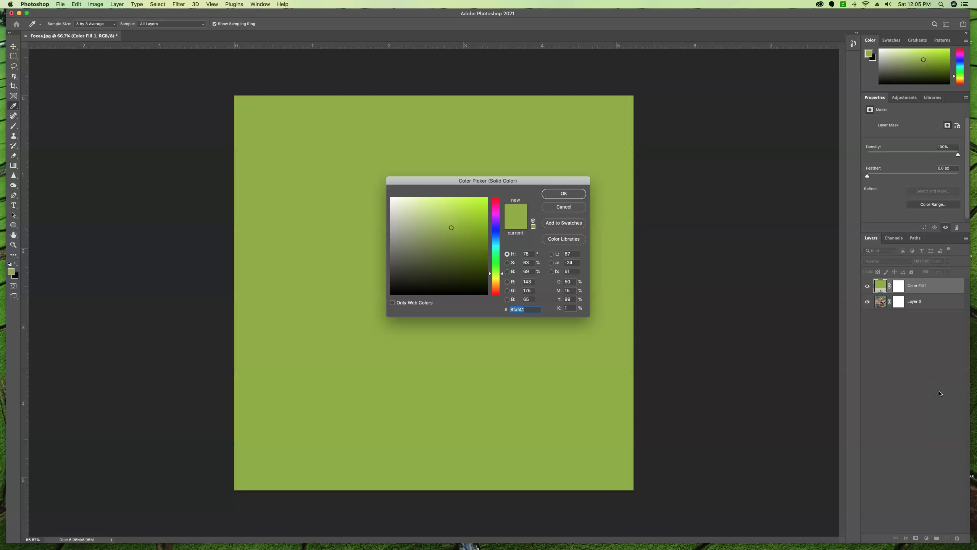
click(370, 184)
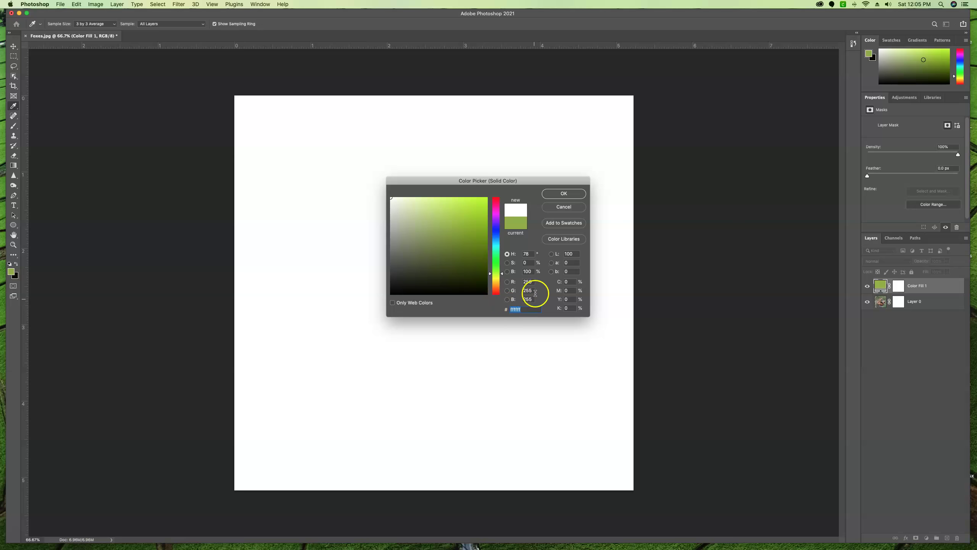
click(563, 193)
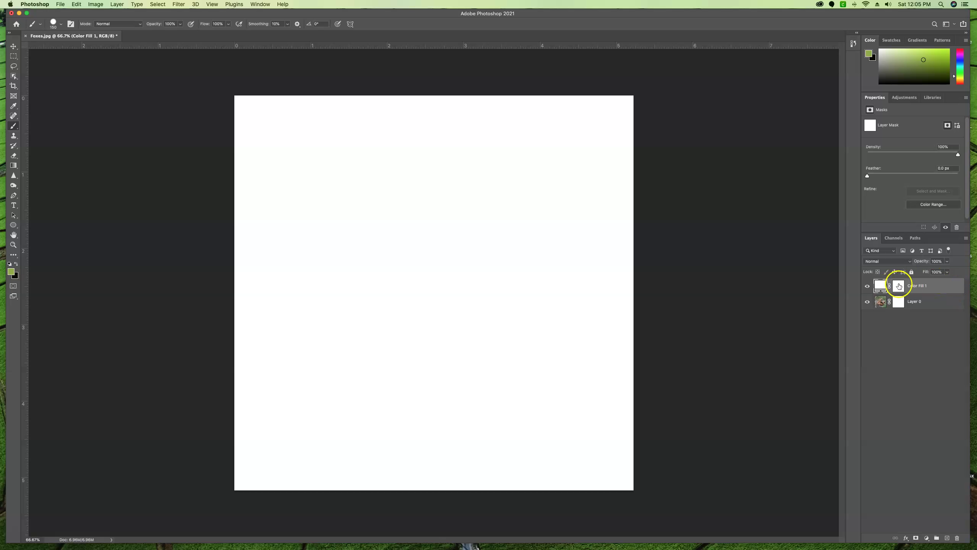
drag(929, 285, 930, 311)
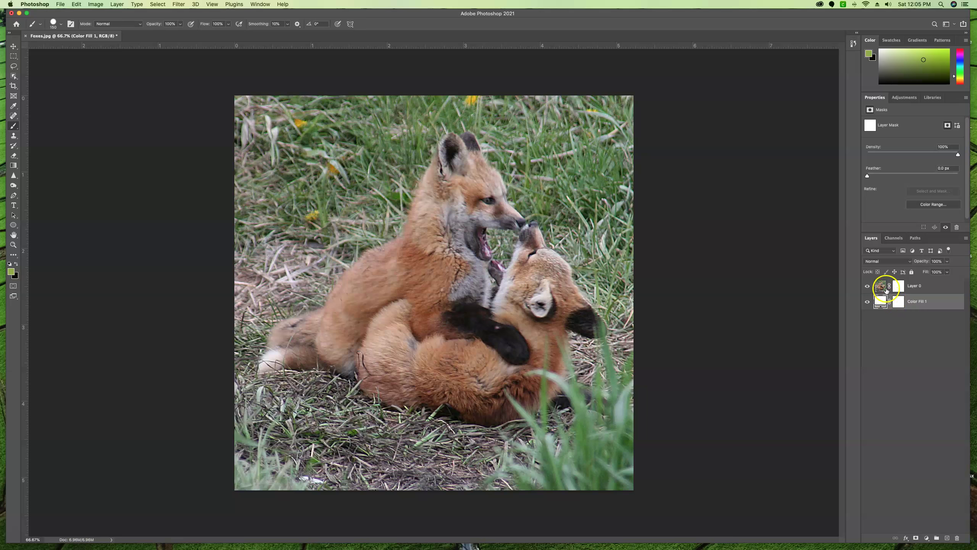
Step: Select the fox photo layer's mask for editing and set the brush hardness to 0%
click(931, 288)
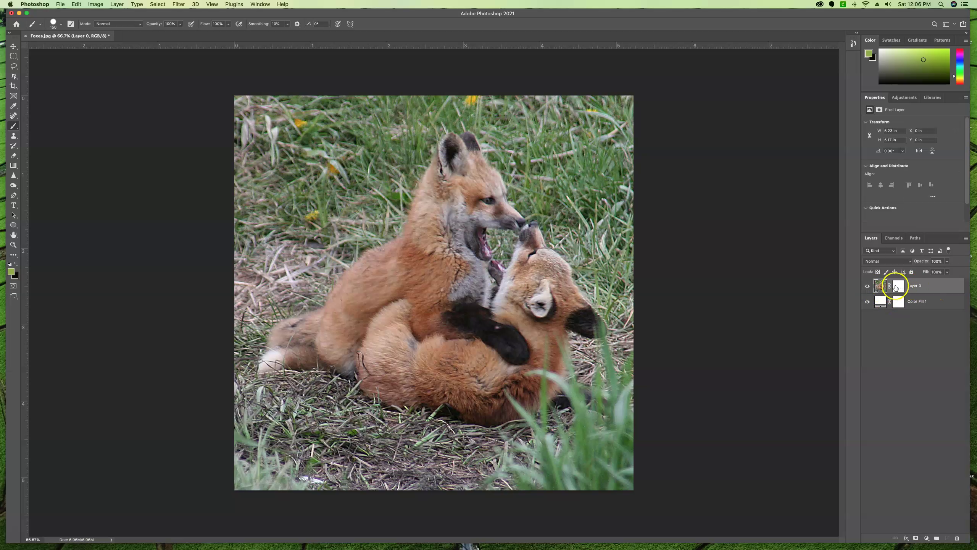
click(896, 287)
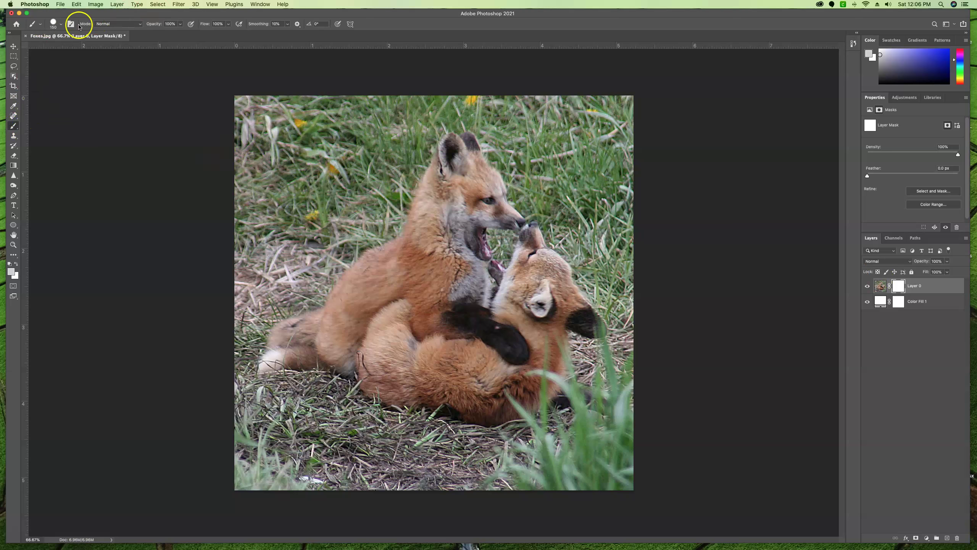
click(55, 27)
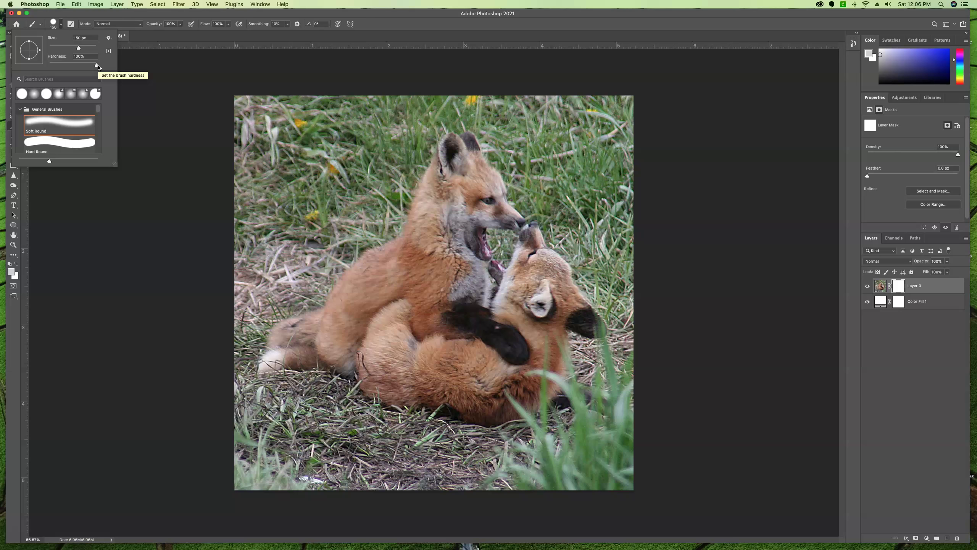
drag(97, 65, 44, 68)
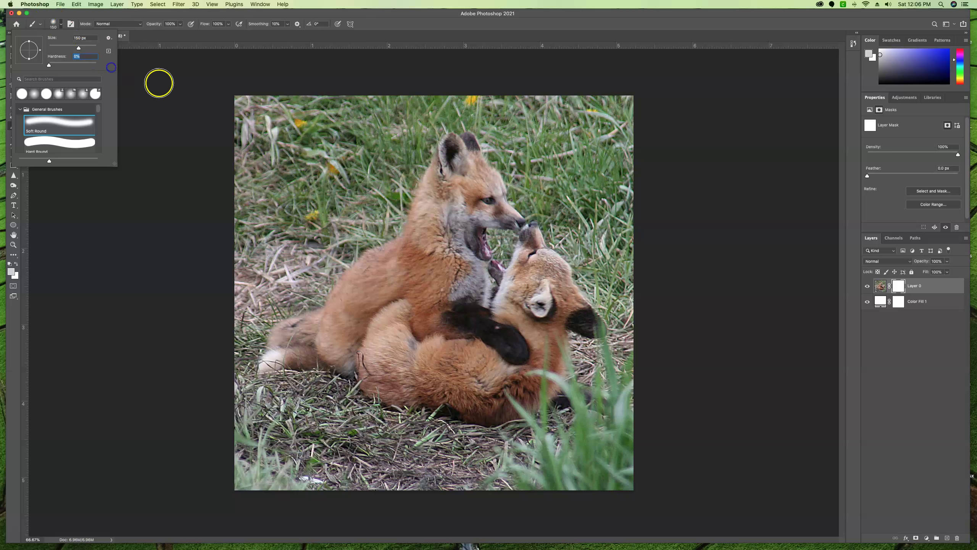
key(Return)
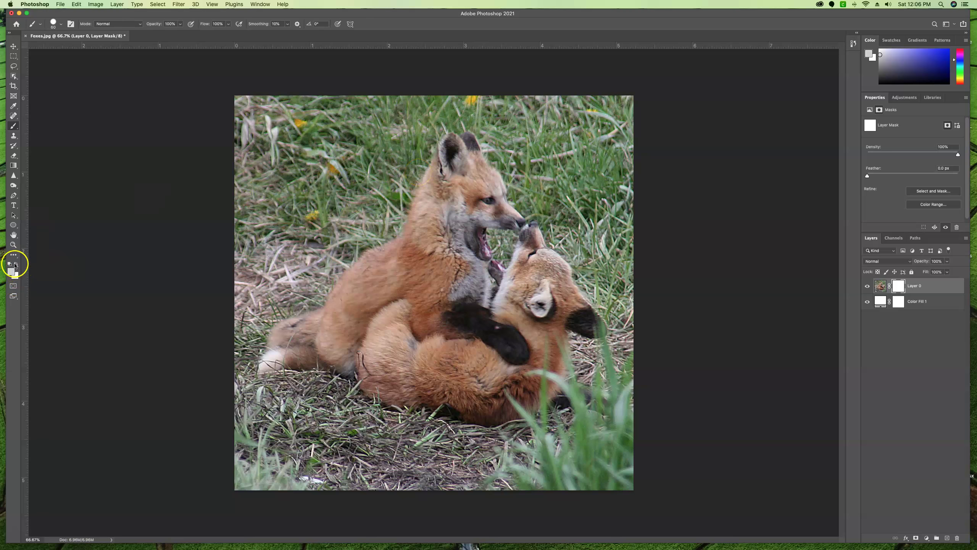
Step: Make black the foreground color, paint a test dab on the mask beside the upper fox's neck, and undo the dab
click(16, 264)
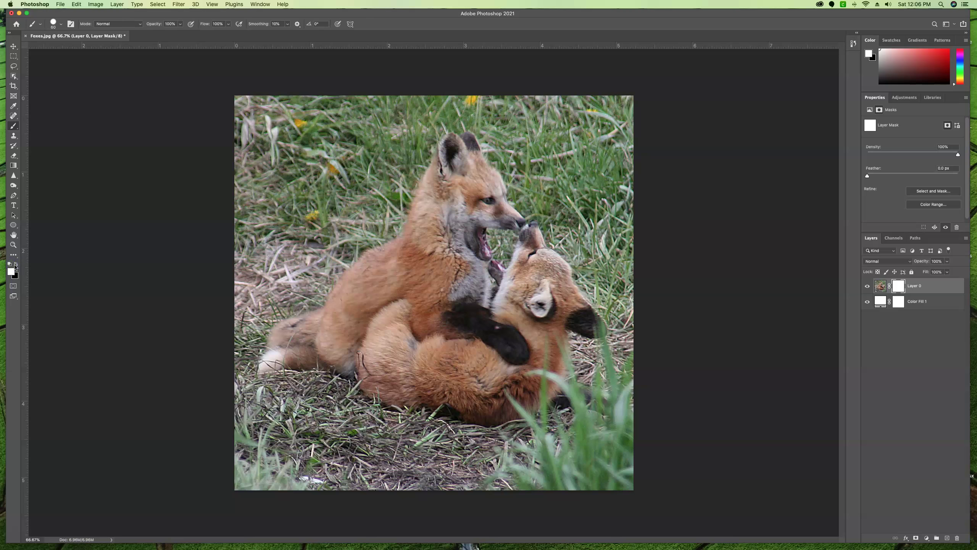
click(11, 265)
drag(416, 179, 417, 178)
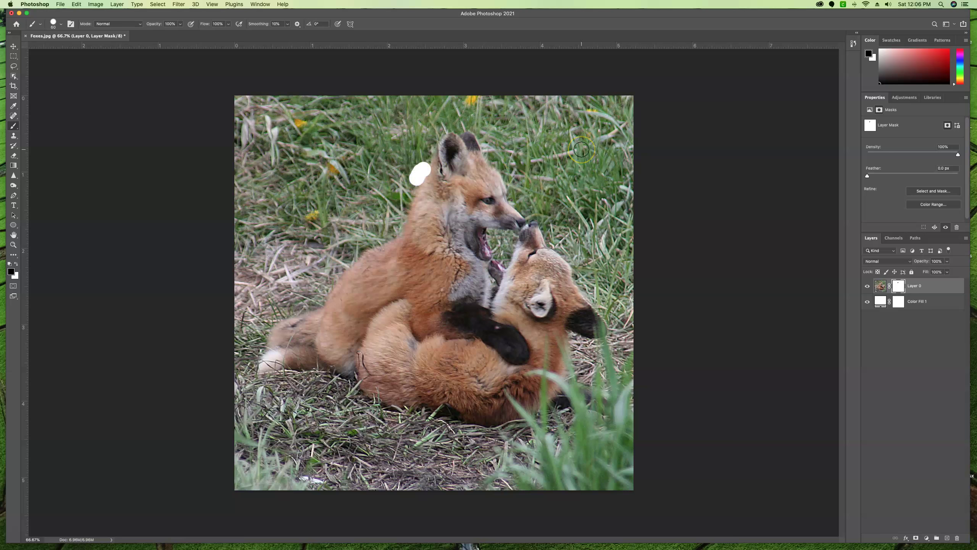
key(super+z)
Step: Lower the brush hardness to its minimum for soft-edged mask painting
click(53, 24)
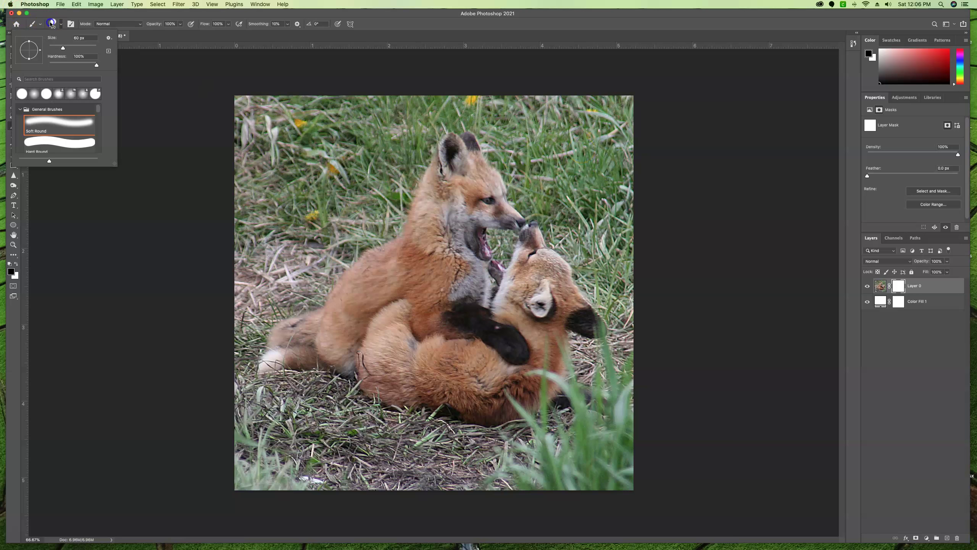
click(53, 24)
click(53, 24)
drag(96, 65, 50, 67)
click(119, 99)
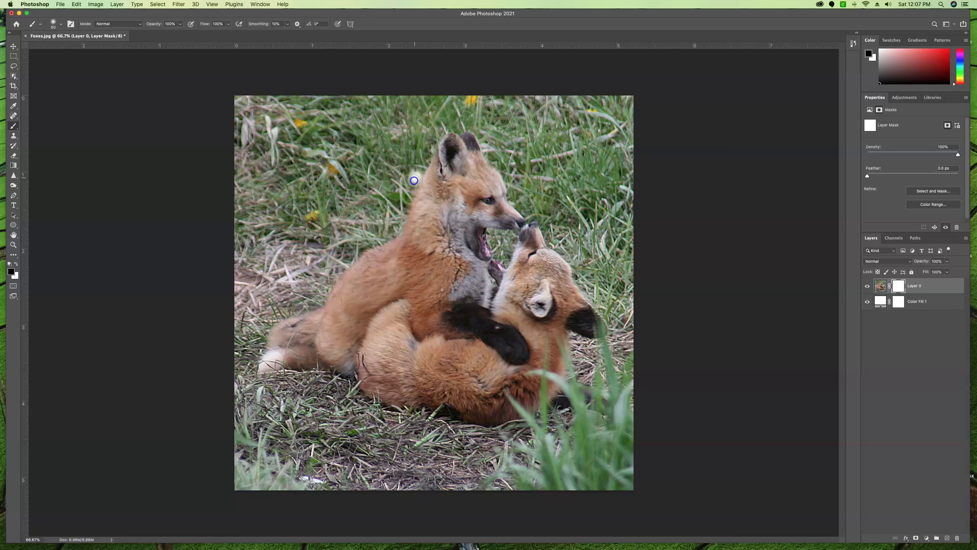
Step: Paint black on the layer mask along the foxes' outline to hide the grass next to their fur
drag(409, 194, 408, 207)
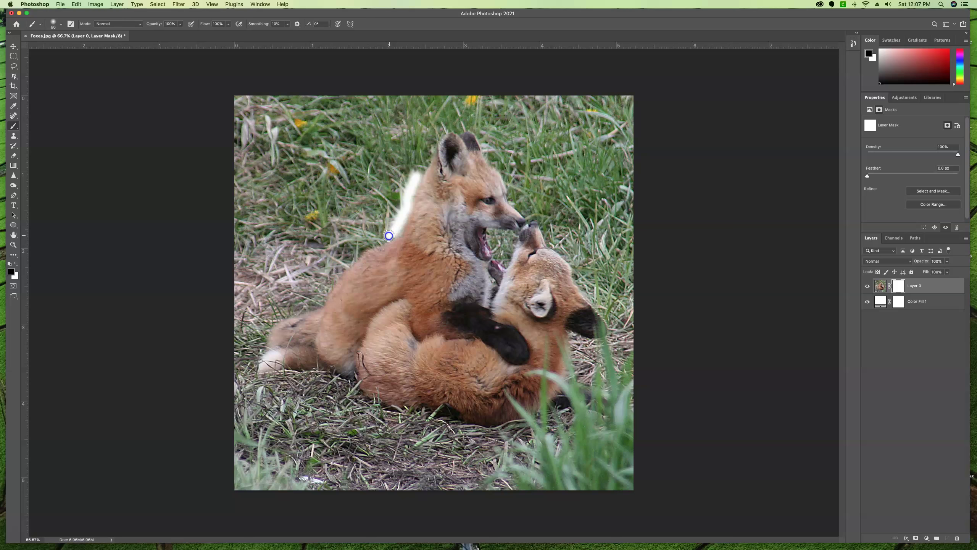
drag(379, 238, 395, 230)
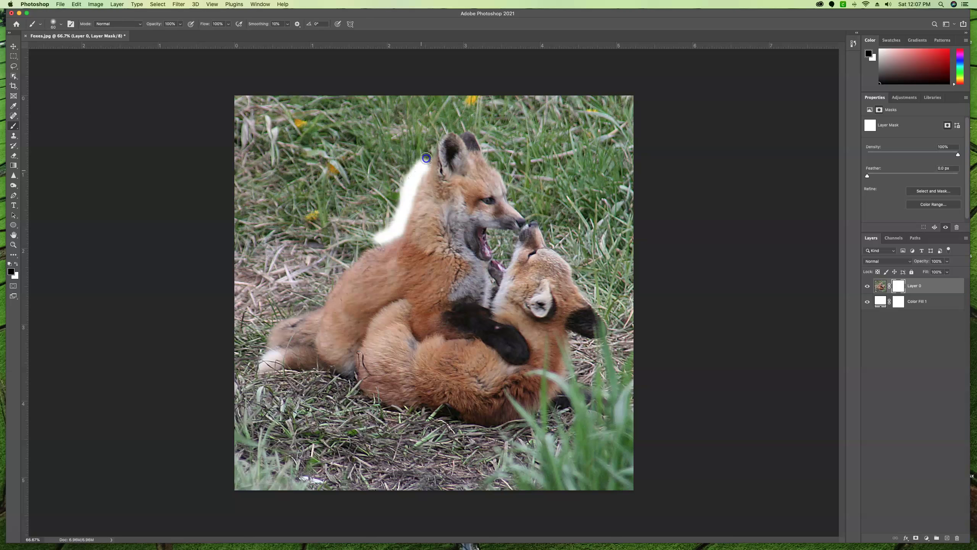
mouse_move(426, 158)
mouse_down()
mouse_move(407, 211)
mouse_move(362, 249)
mouse_move(388, 235)
mouse_move(361, 233)
mouse_move(336, 269)
mouse_up()
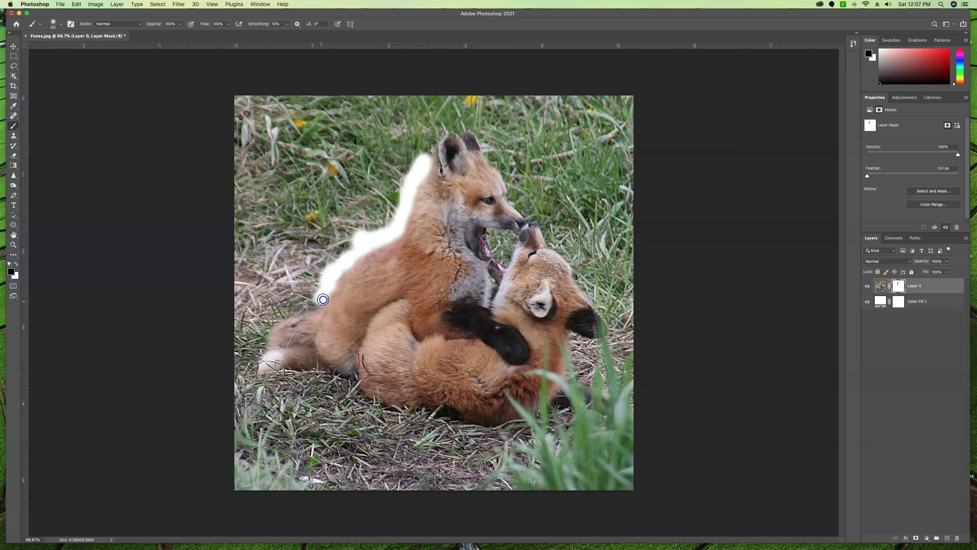
drag(323, 293, 322, 294)
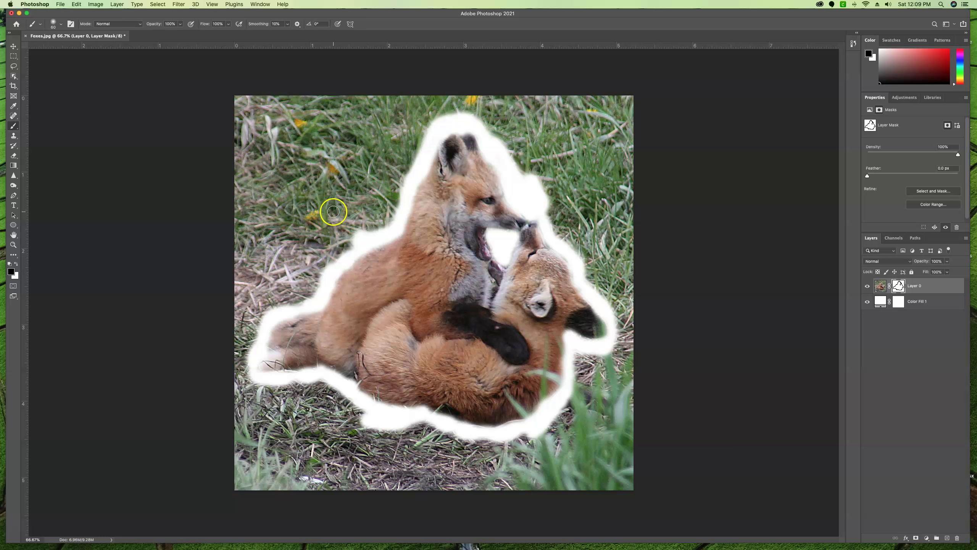
Step: Widen the hidden band around the foxes by painting black on the mask with a larger, hard-edged brush
click(370, 238)
drag(411, 262, 435, 262)
mouse_move(411, 140)
mouse_down()
mouse_move(390, 194)
mouse_move(405, 154)
mouse_move(396, 174)
mouse_move(352, 154)
mouse_up()
click(56, 25)
drag(94, 61, 95, 64)
mouse_move(415, 131)
mouse_down()
mouse_move(376, 213)
mouse_move(342, 228)
mouse_move(295, 284)
mouse_move(272, 288)
mouse_move(303, 286)
mouse_move(253, 294)
mouse_move(244, 387)
mouse_move(266, 400)
mouse_move(315, 395)
mouse_move(371, 429)
mouse_move(528, 453)
mouse_move(561, 445)
mouse_move(554, 429)
mouse_move(583, 396)
mouse_move(589, 362)
mouse_move(629, 331)
mouse_up()
mouse_move(469, 87)
mouse_down()
mouse_move(441, 96)
mouse_move(485, 97)
mouse_move(622, 301)
mouse_move(627, 397)
mouse_up()
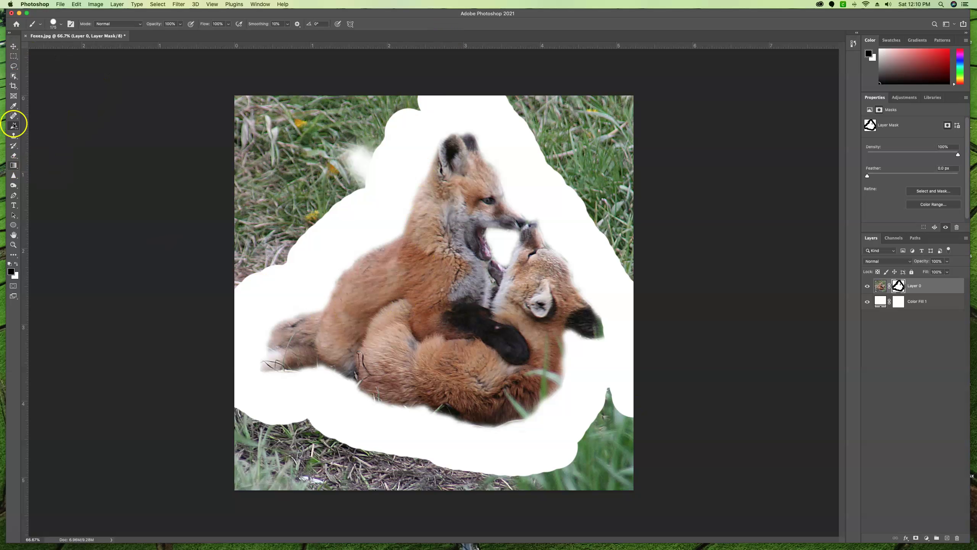
Step: Draw a Lasso selection around both foxes within the cleared white band and invert the selection
click(13, 66)
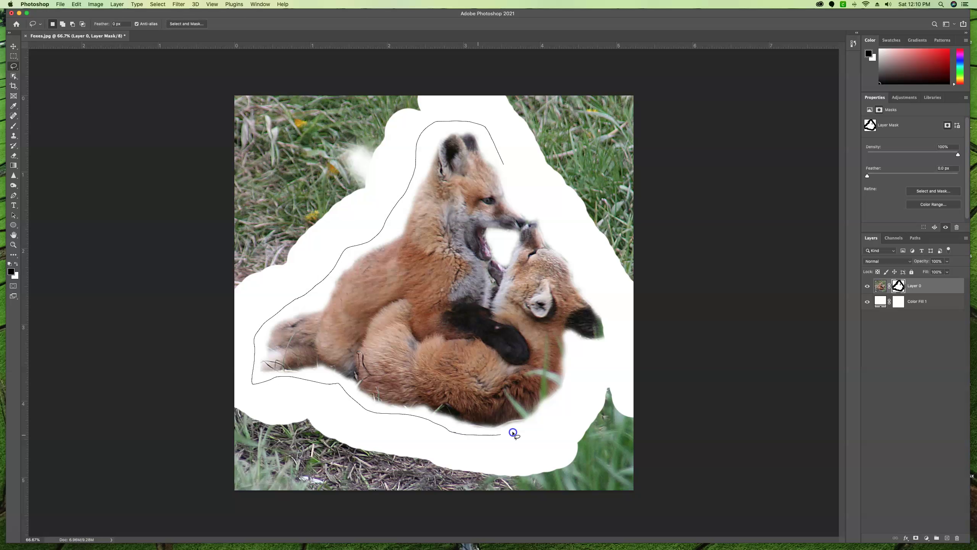
drag(576, 346, 609, 348)
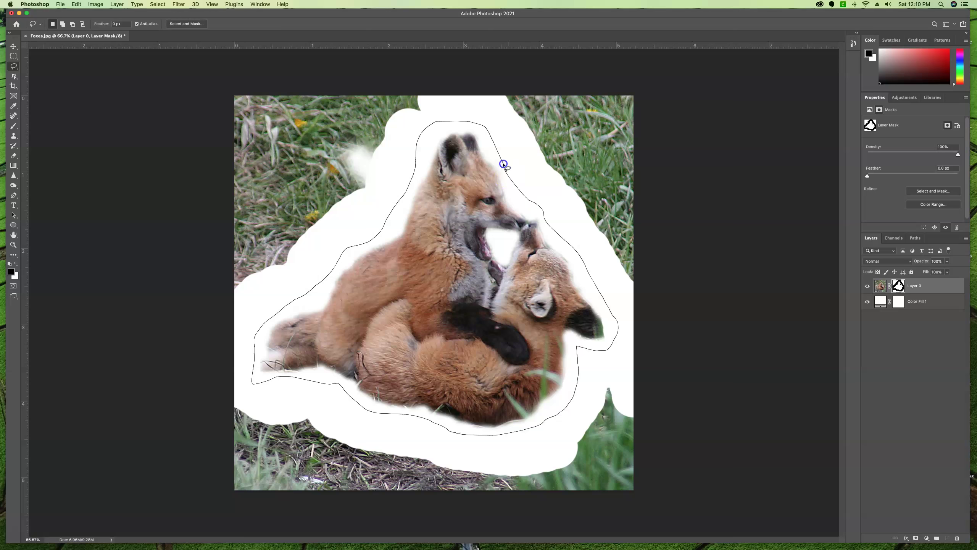
drag(503, 162, 506, 162)
right_click(506, 162)
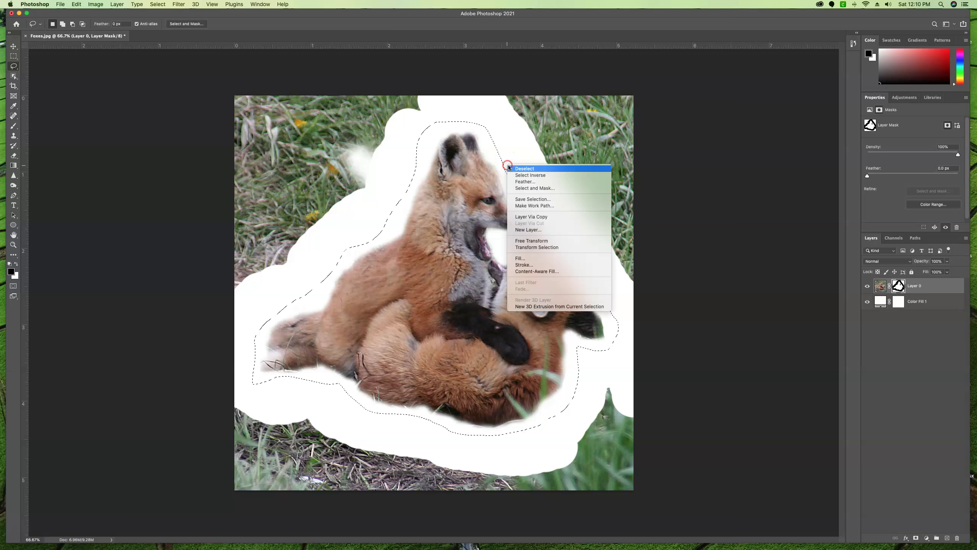
click(523, 176)
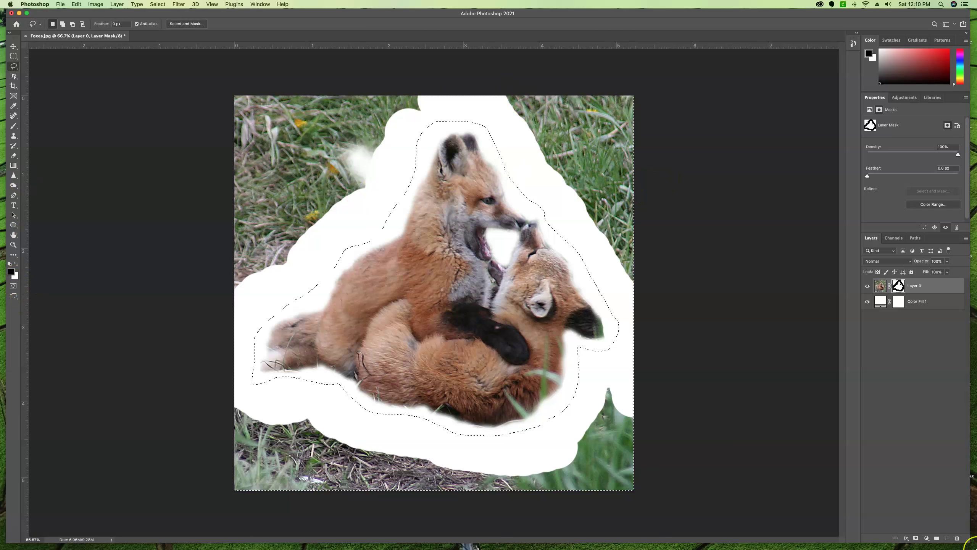
Step: Fill the selected outer area of the layer mask with black and deselect it
mouse_move(215, 547)
key(alt+BackSpace)
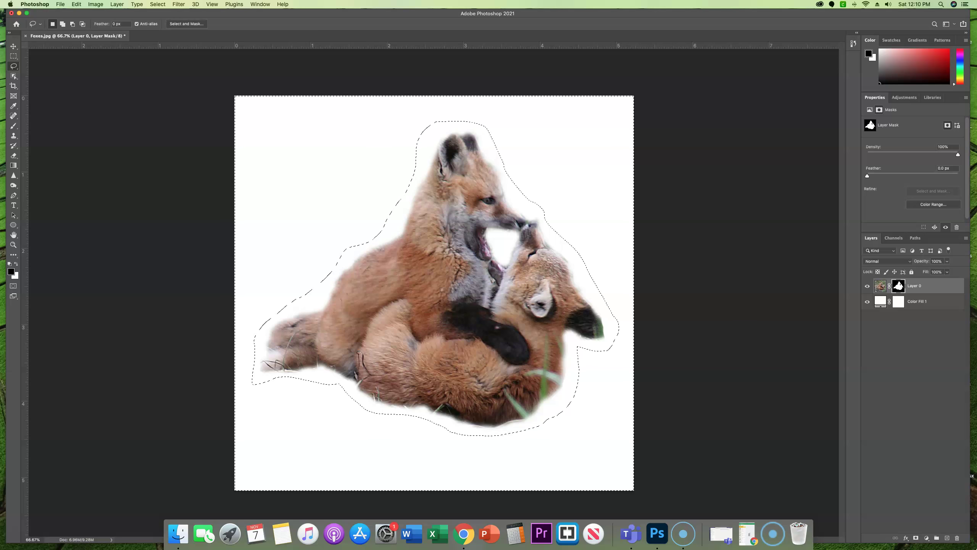
key(super+d)
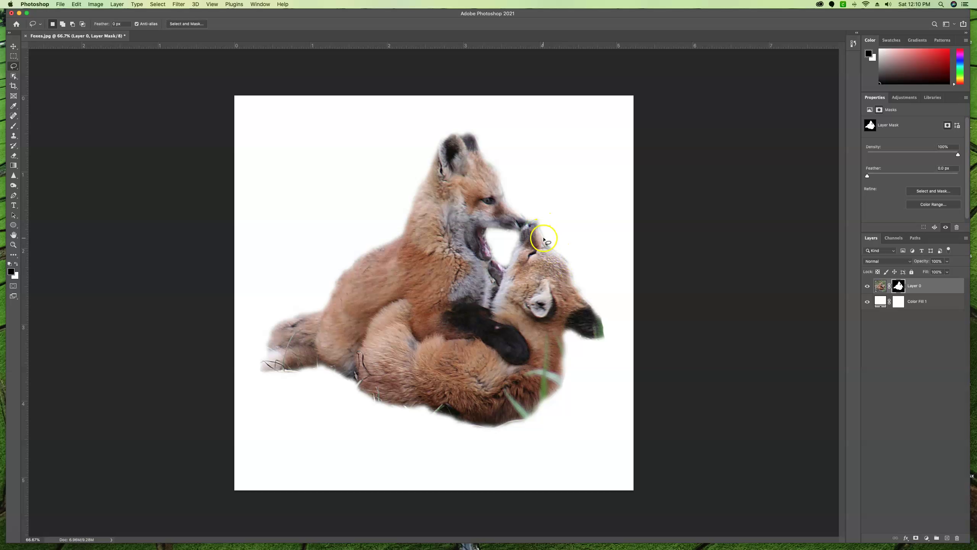
mouse_move(553, 249)
mouse_down()
mouse_move(609, 264)
mouse_move(633, 386)
mouse_move(609, 302)
mouse_move(605, 336)
mouse_up()
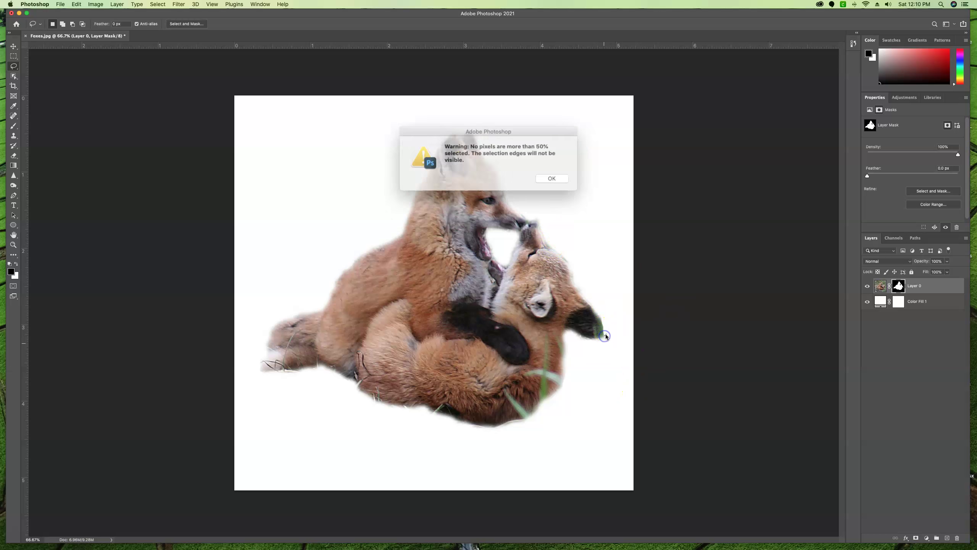
click(551, 179)
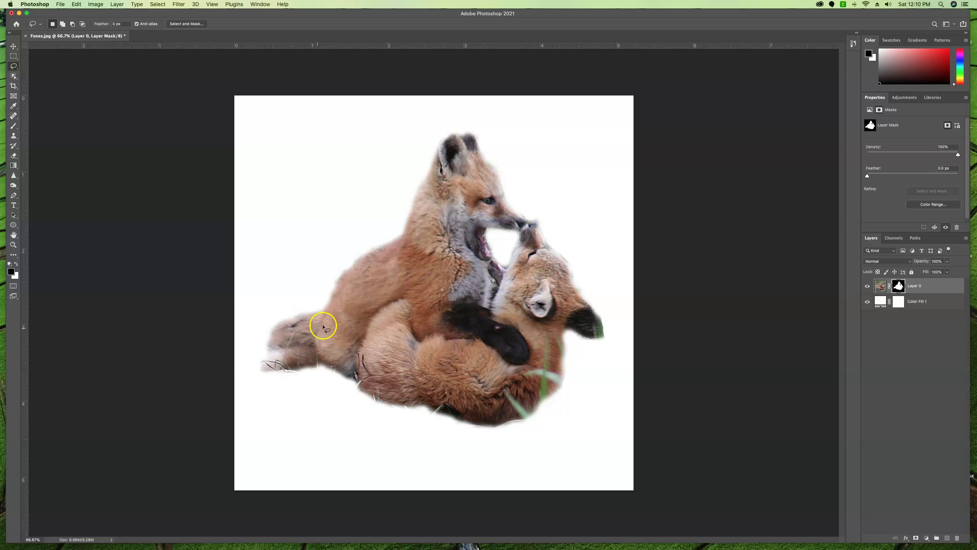